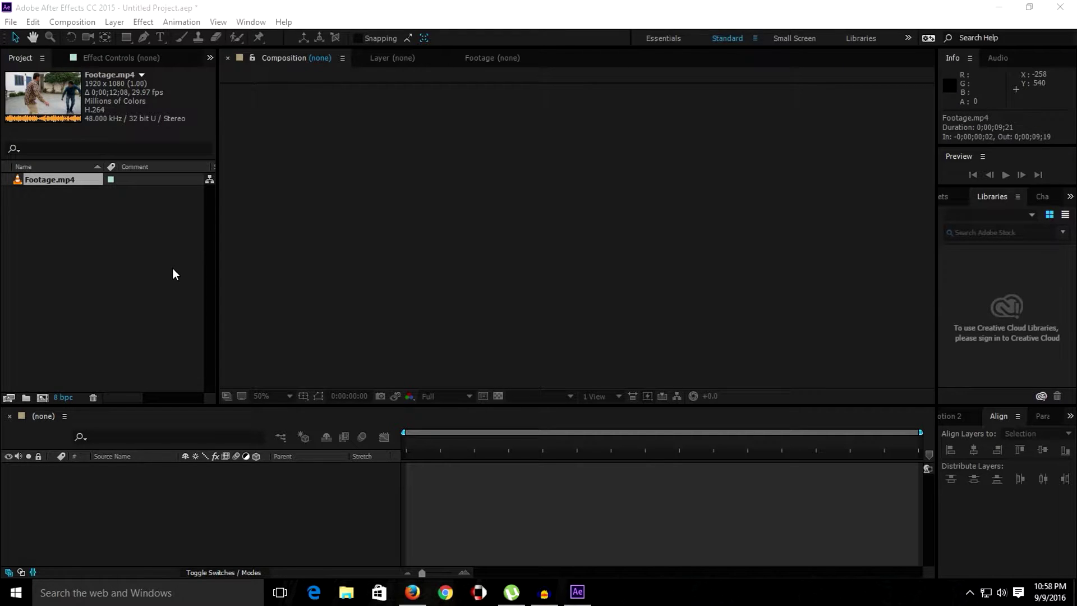
Step: Build the Footage composition by dropping Footage.mp4 onto the New Composition button
drag(36, 179, 130, 503)
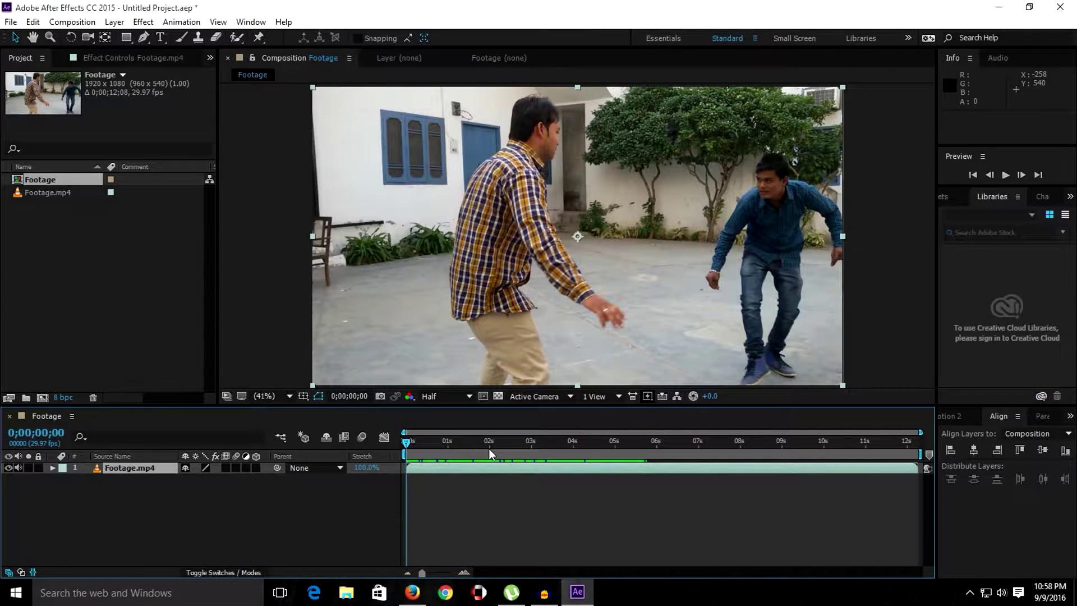
Step: Check the timeline column options, select the Footage.mp4 layer, and move the time to 1 second
right_click(377, 457)
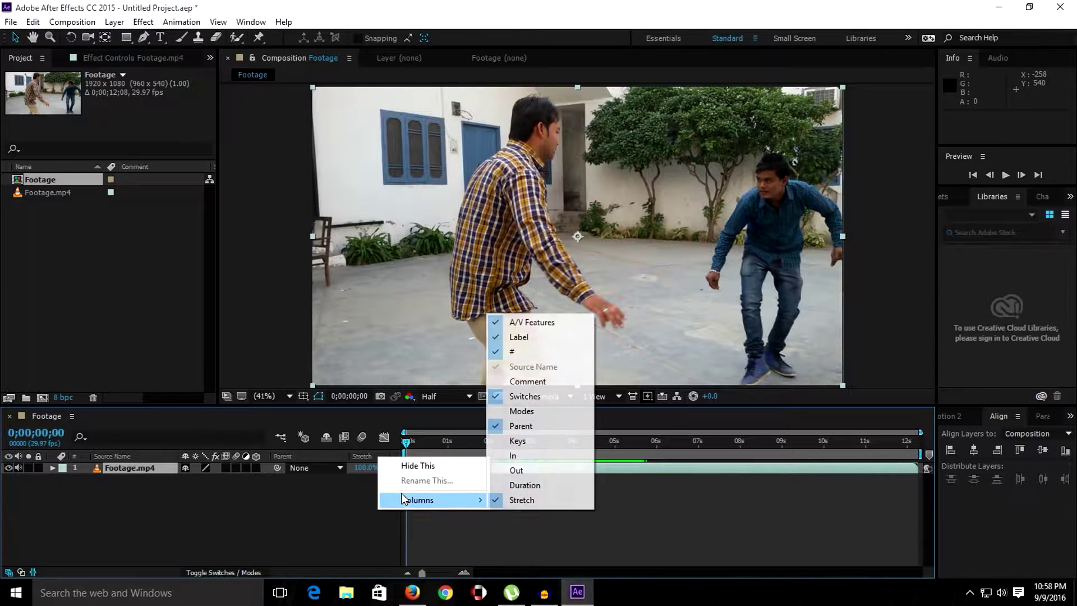
mouse_move(429, 500)
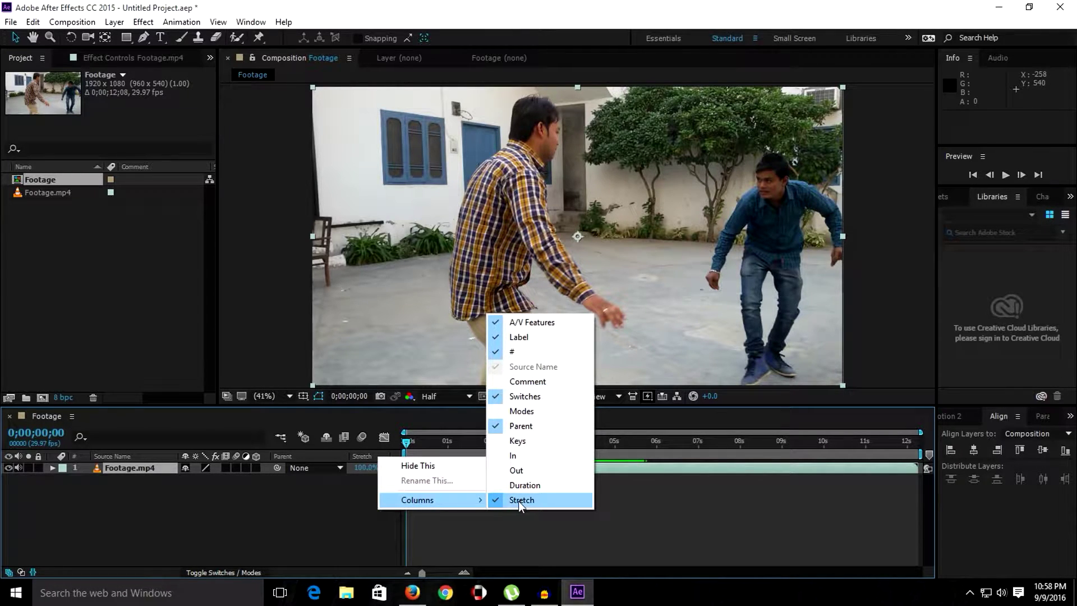
click(291, 501)
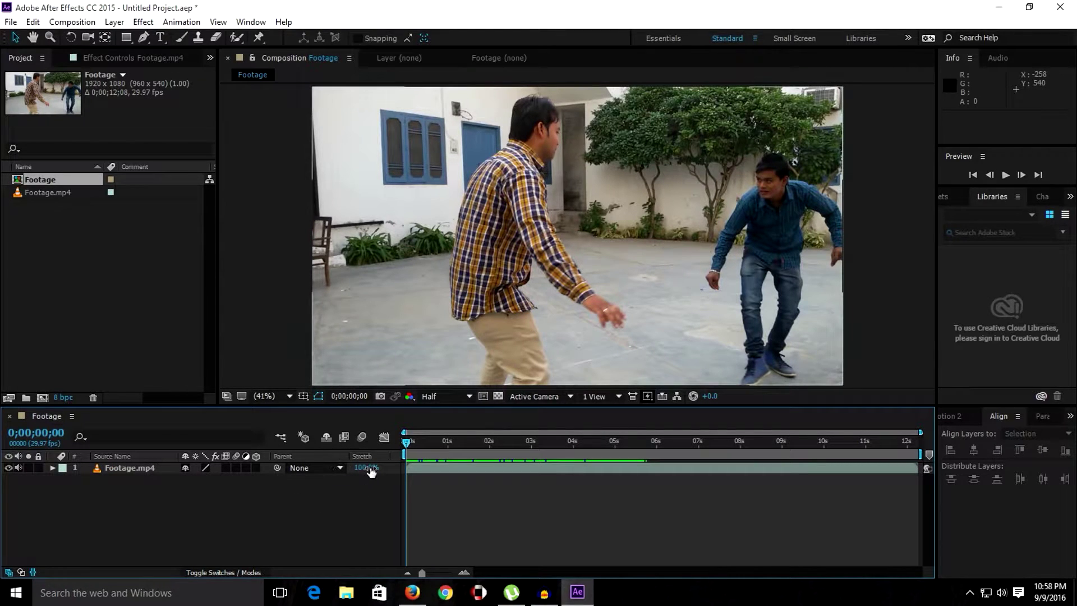
click(118, 471)
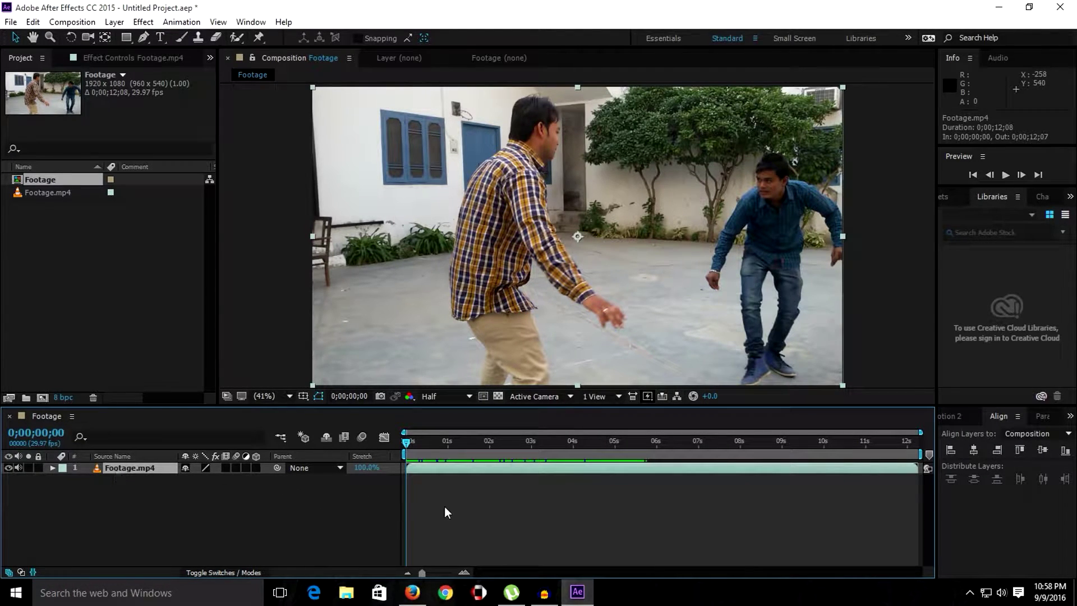
drag(407, 441, 452, 444)
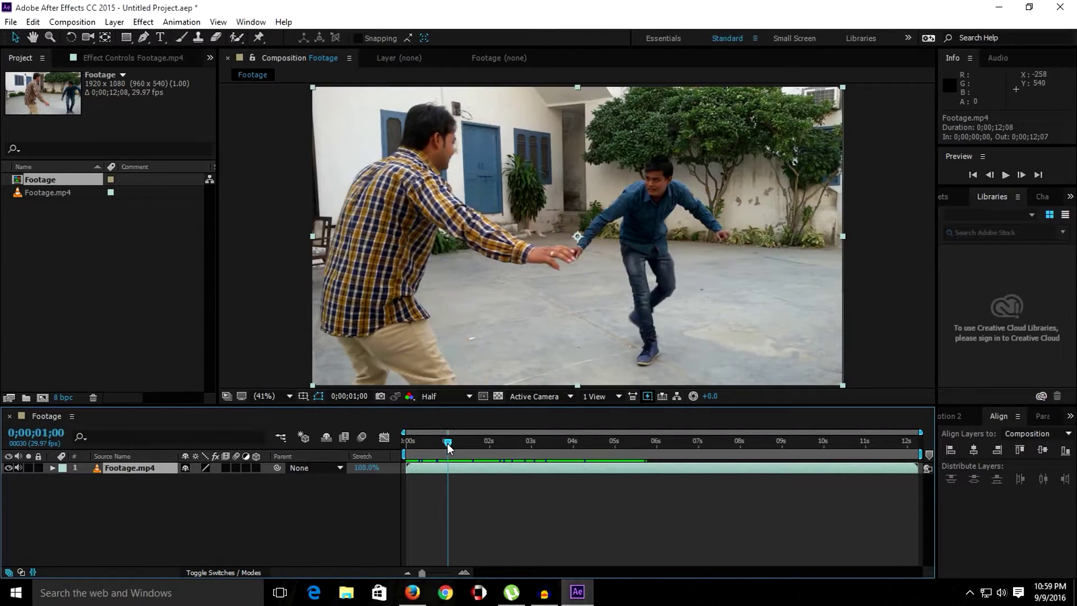
Step: Preview the footage twice at normal speed, then return the playhead to 0;00;00;00
key(space)
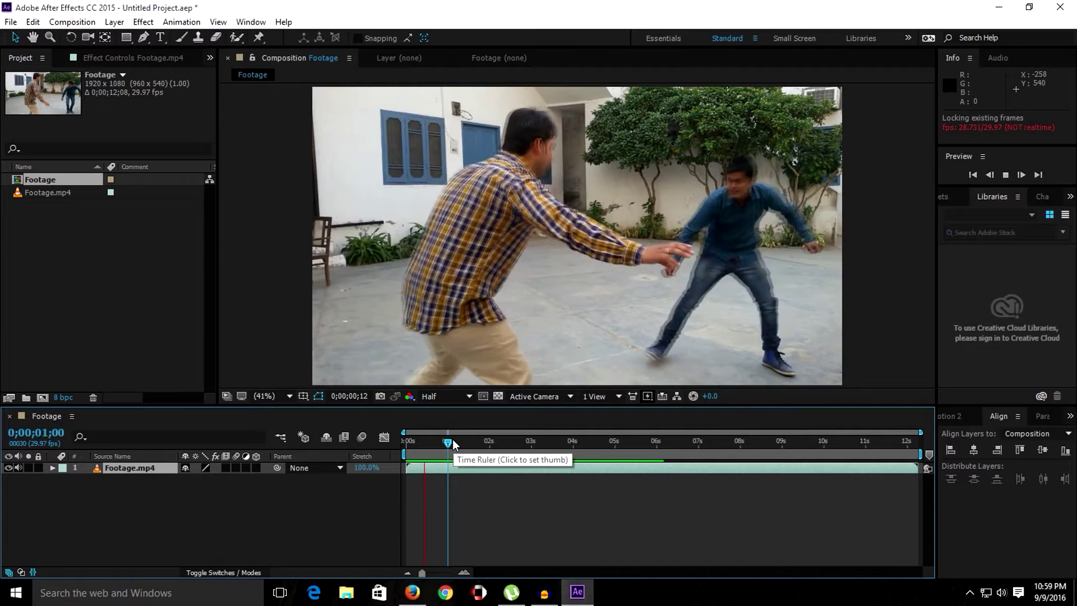
key(space)
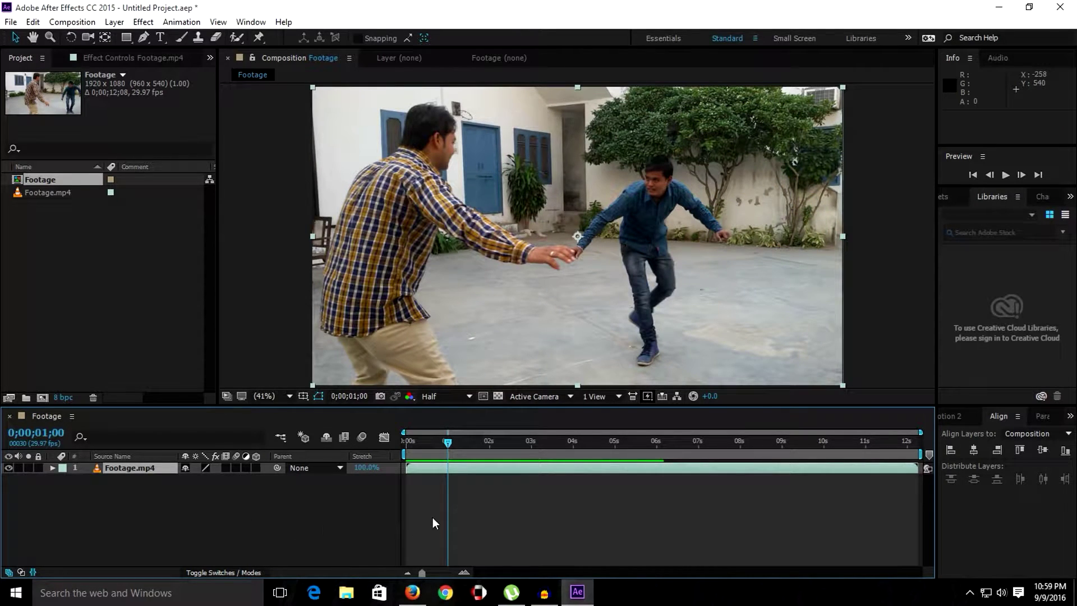
key(space)
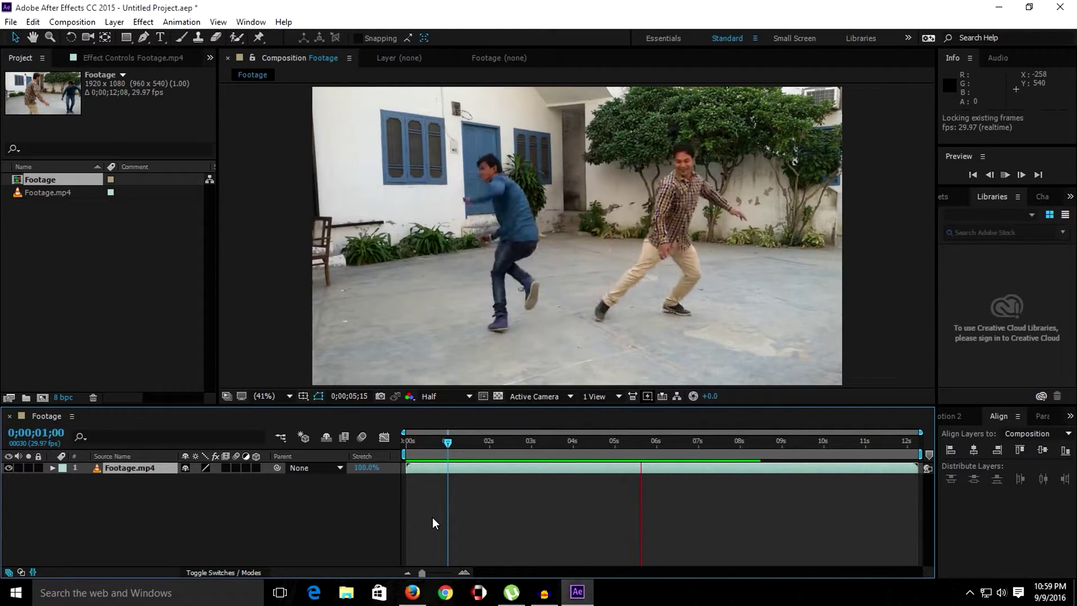
click(423, 446)
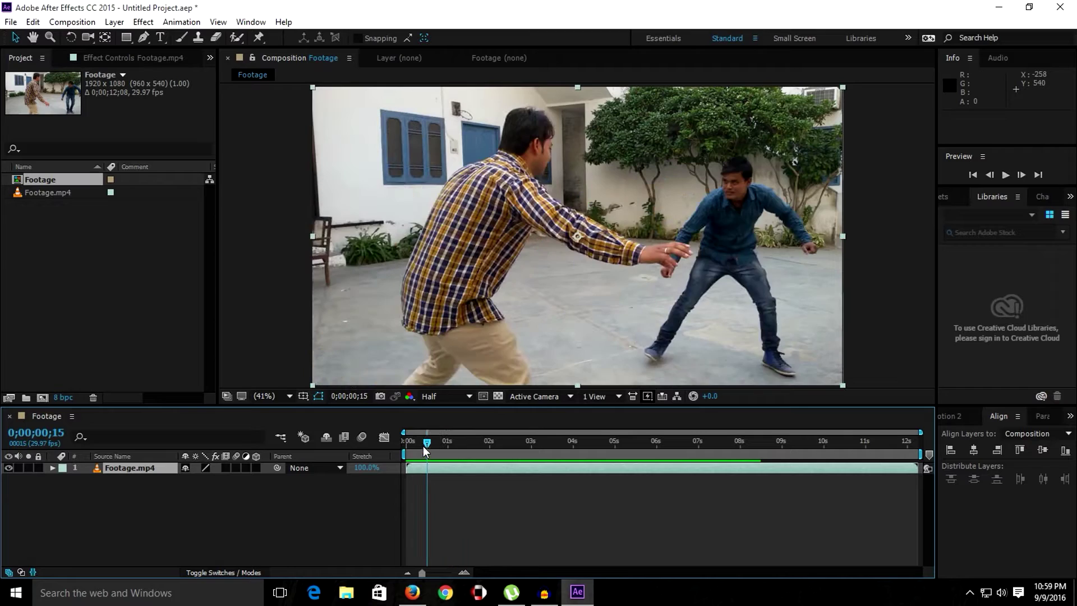
drag(423, 447, 396, 439)
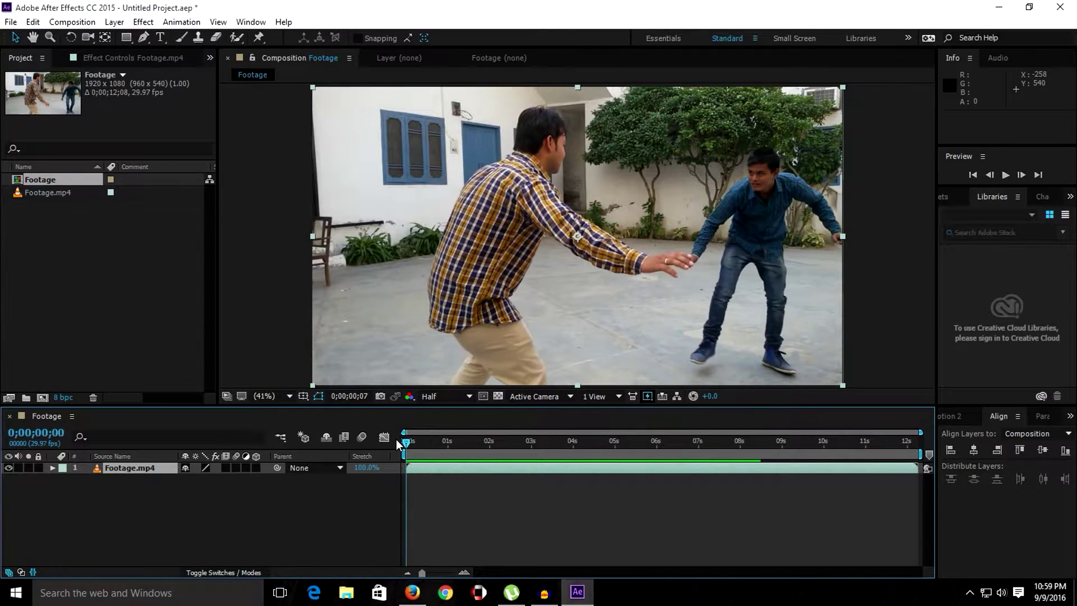
Step: Apply a 200 Stretch Factor to Footage.mp4 in Time Stretch, lengthening it to 24;16
click(361, 469)
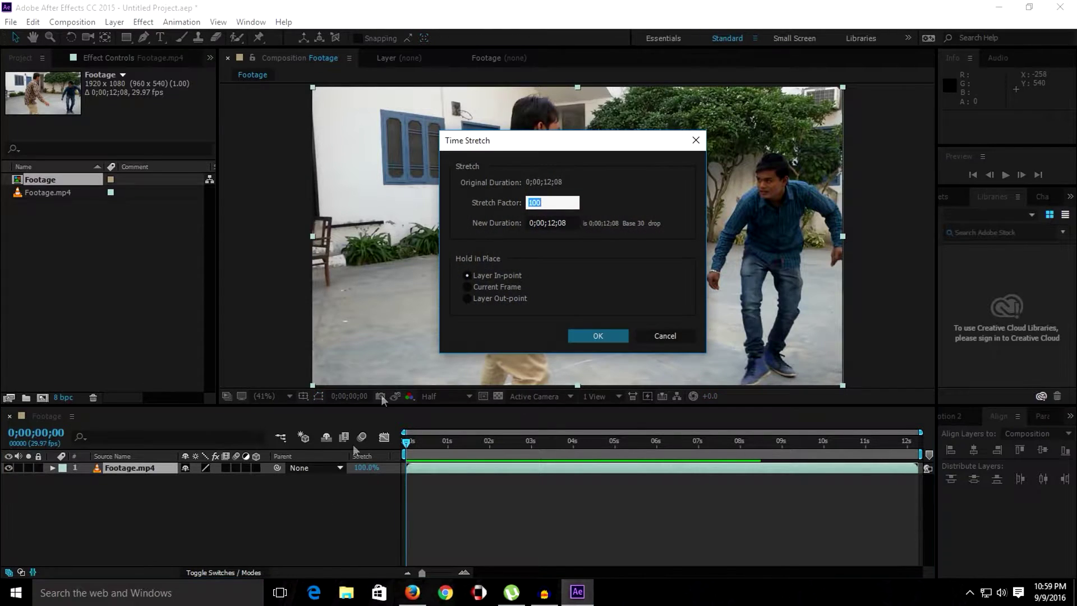
drag(530, 144, 514, 139)
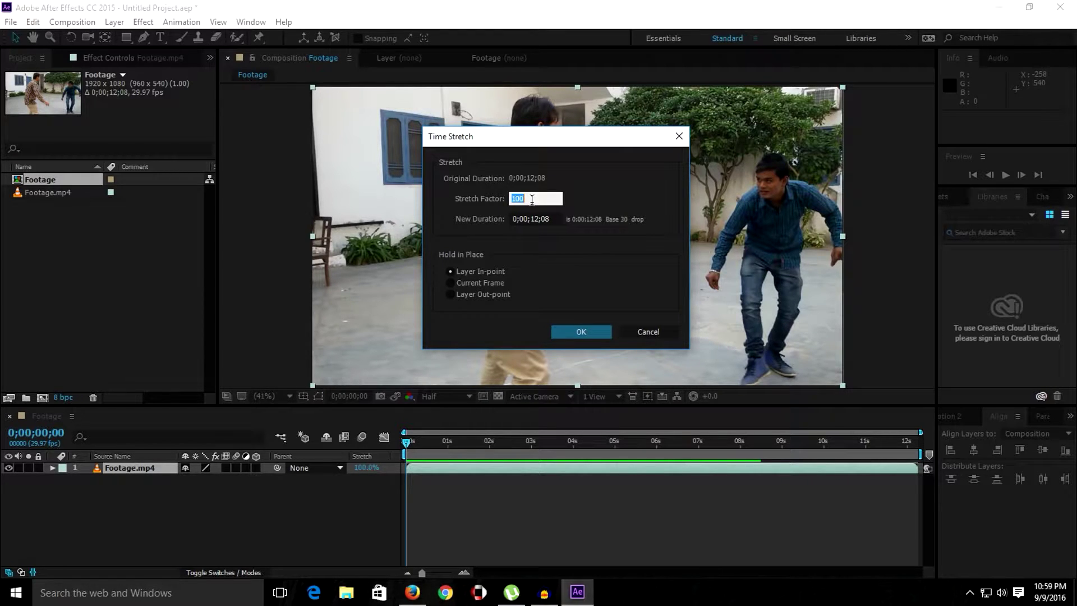
text(200)
click(483, 201)
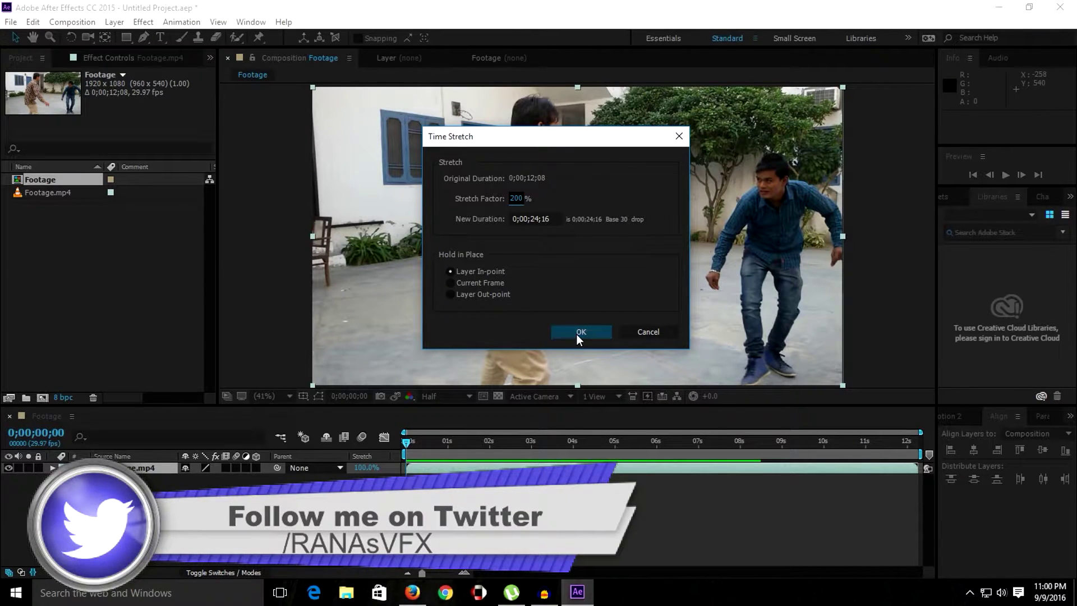
click(561, 333)
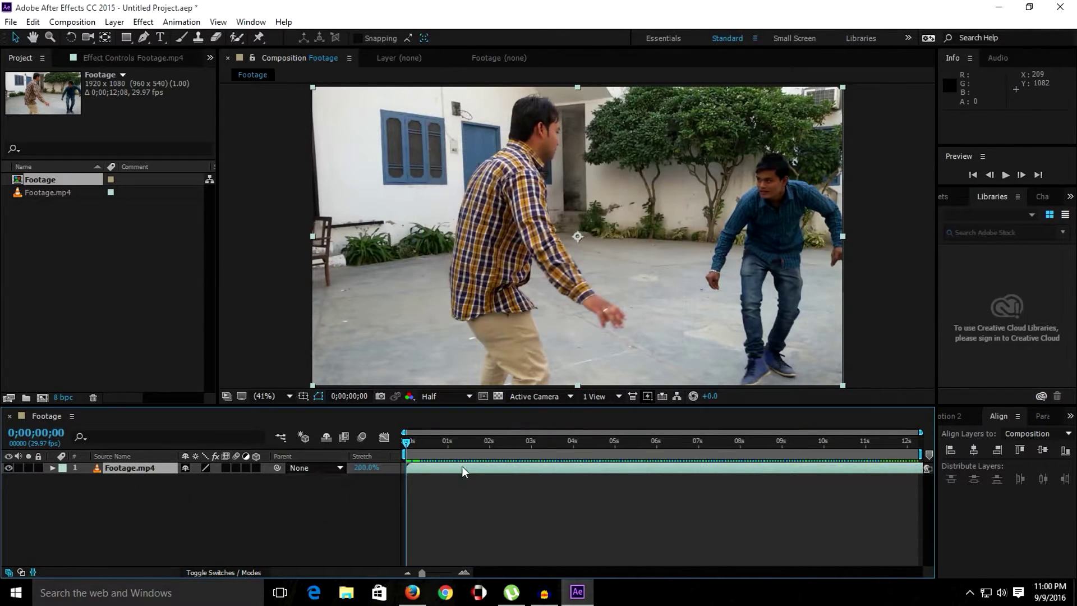
key(space)
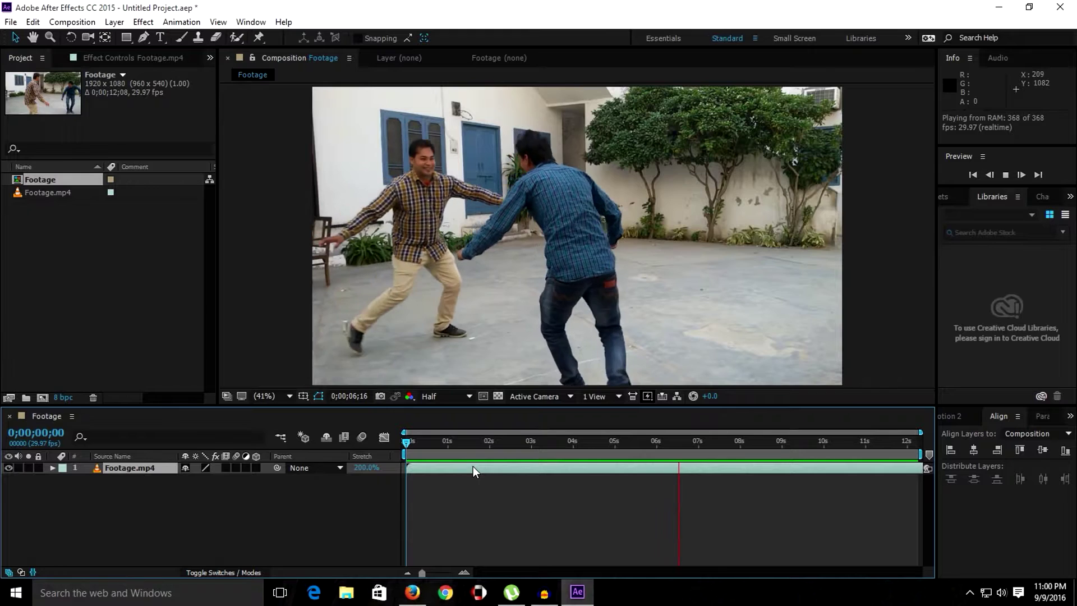
key(space)
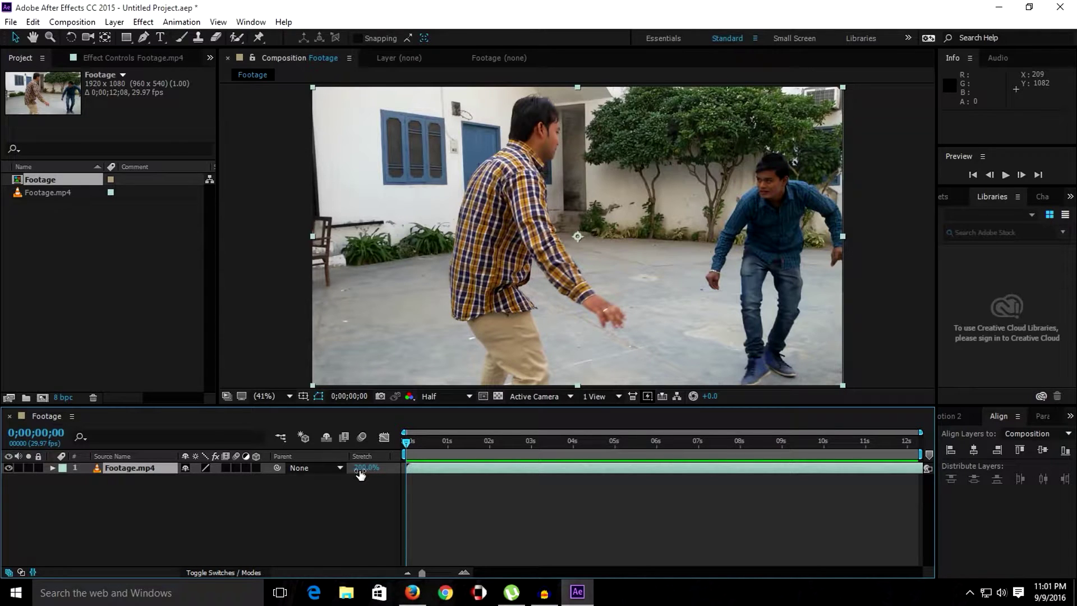
Step: Apply a 50 Stretch Factor in Time Stretch, halving the layer to 6;04, and preview it
click(363, 467)
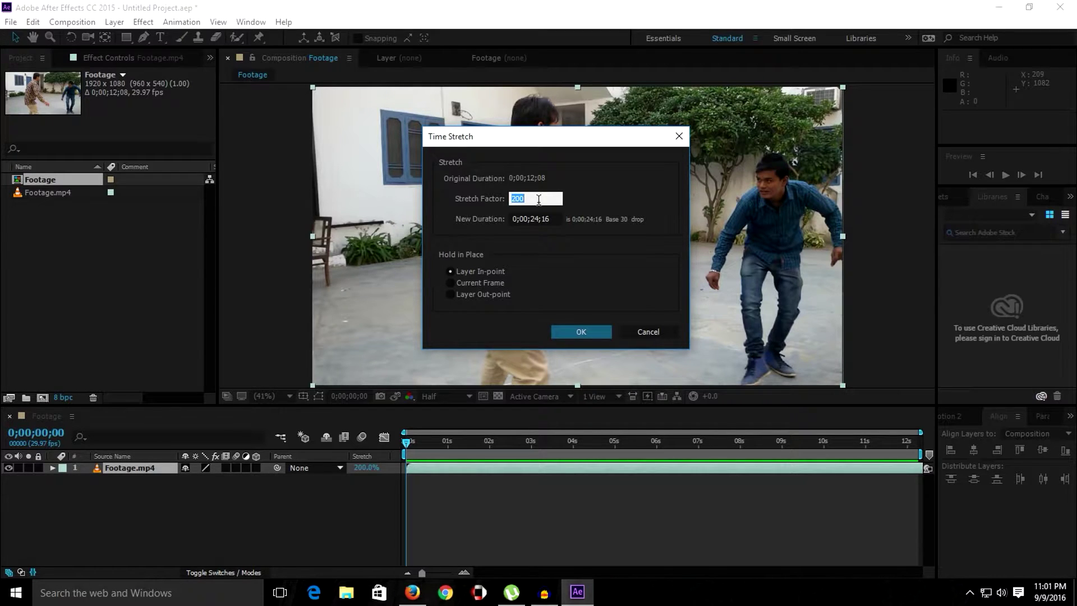
text(50)
click(477, 211)
click(568, 330)
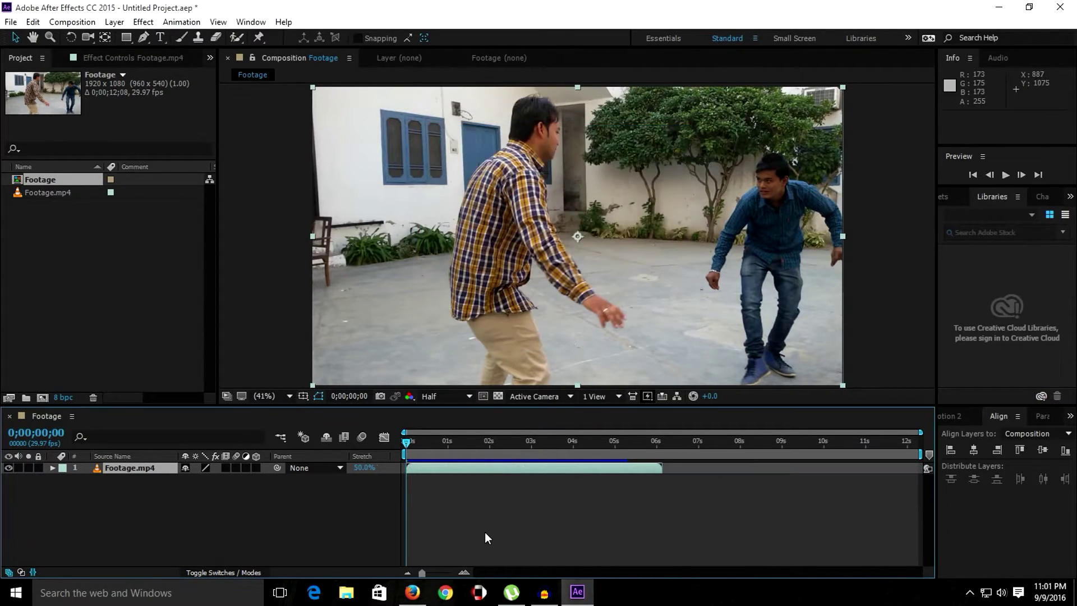
key(space)
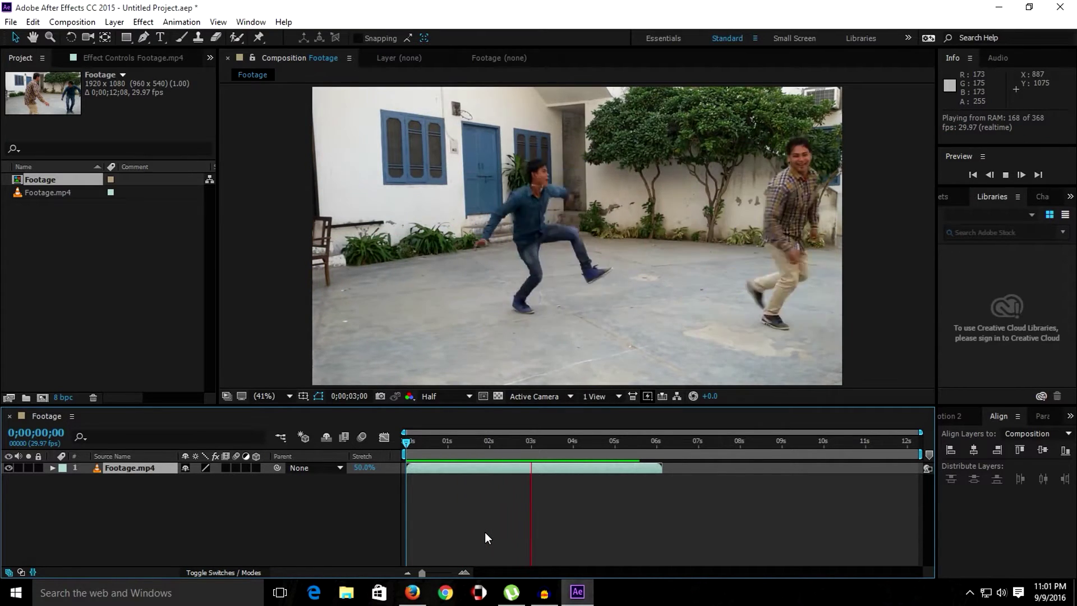
Step: Stop the preview and scrub the Footage.mp4 Stretch value to 56%, giving a 6;27 duration
key(space)
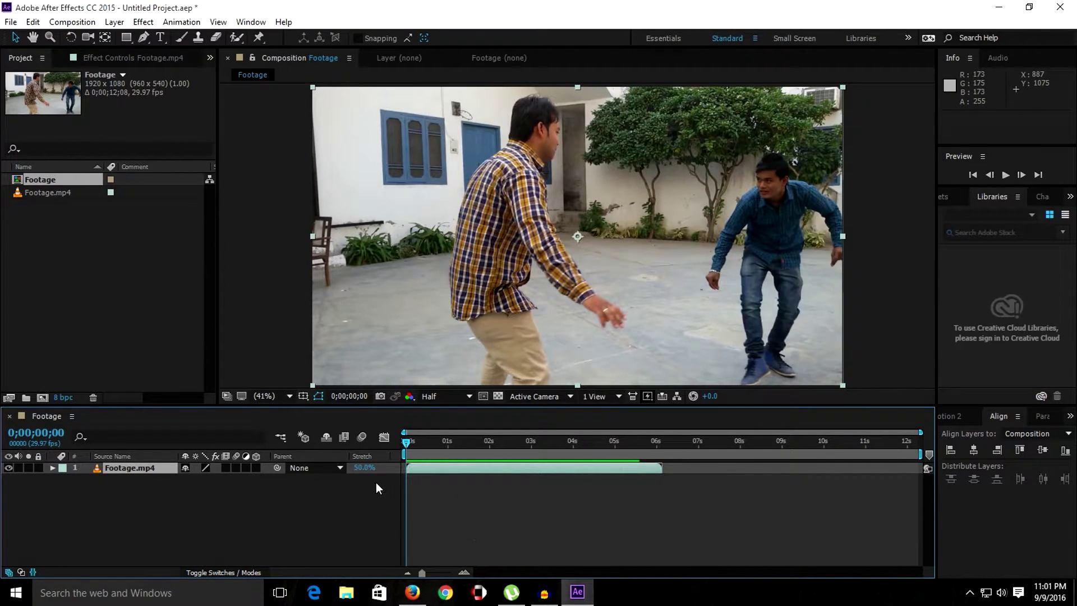
mouse_move(362, 473)
mouse_down()
mouse_move(381, 474)
mouse_move(349, 473)
mouse_move(377, 474)
mouse_move(358, 478)
mouse_move(370, 474)
mouse_move(364, 470)
mouse_up()
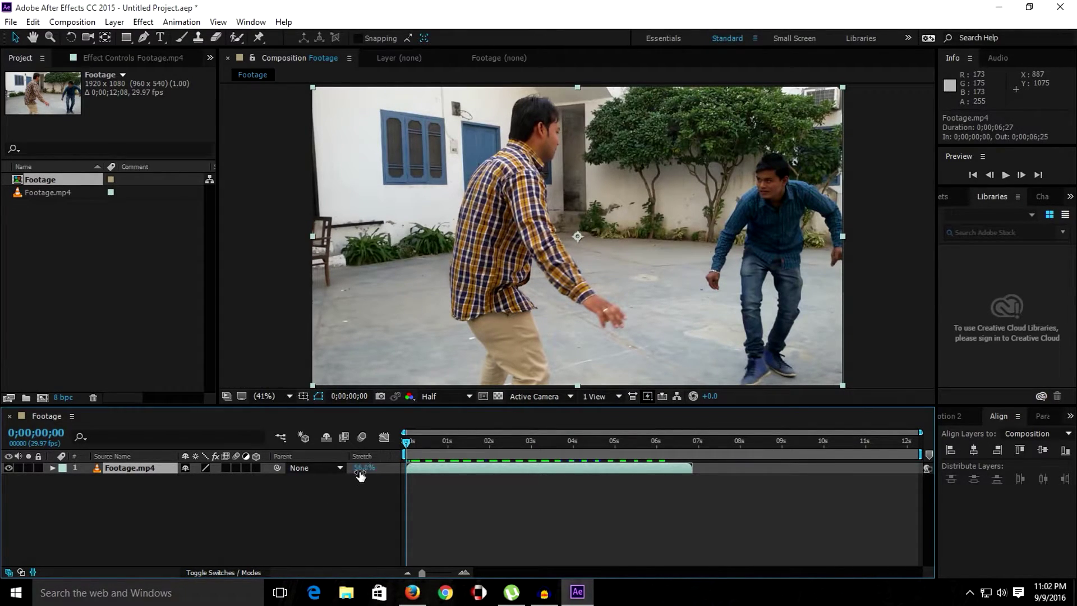
right_click(136, 467)
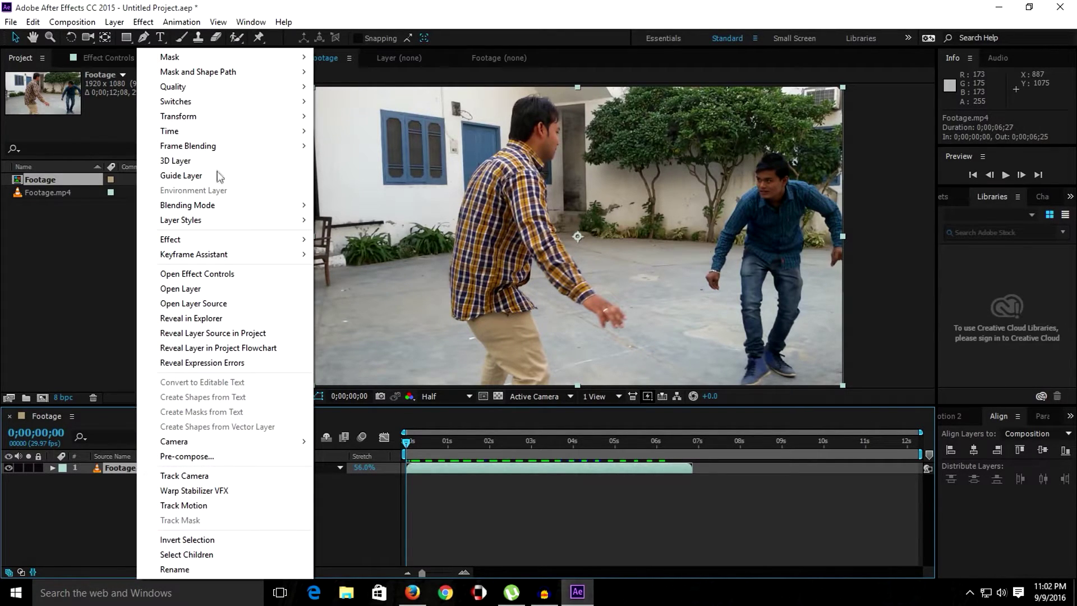
Step: Open and cancel Time Stretch from the layer menu, then slide the Footage layer to 1 second
mouse_move(169, 131)
click(357, 161)
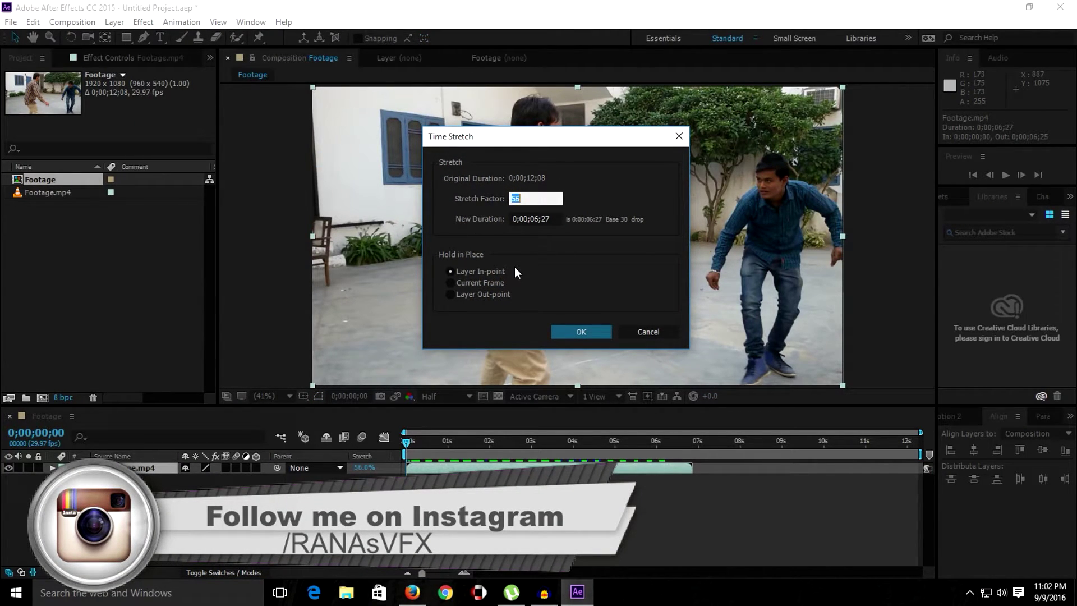
click(644, 333)
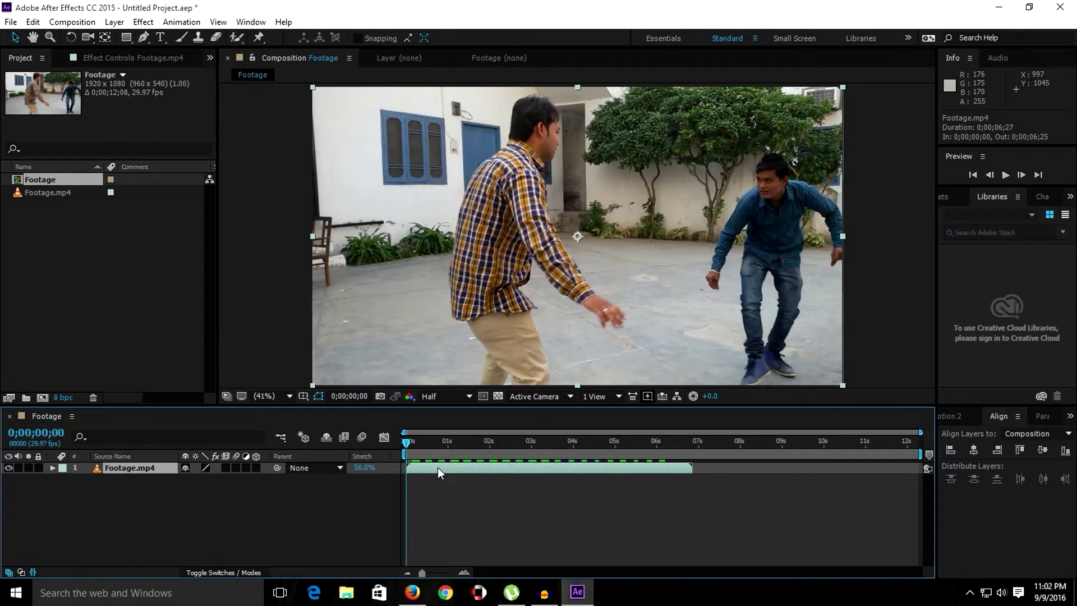
drag(437, 467, 478, 467)
Step: Set the time to 0;00;04;13 and reapply the 56% stretch, holding the Current Frame
click(582, 442)
drag(583, 441, 590, 441)
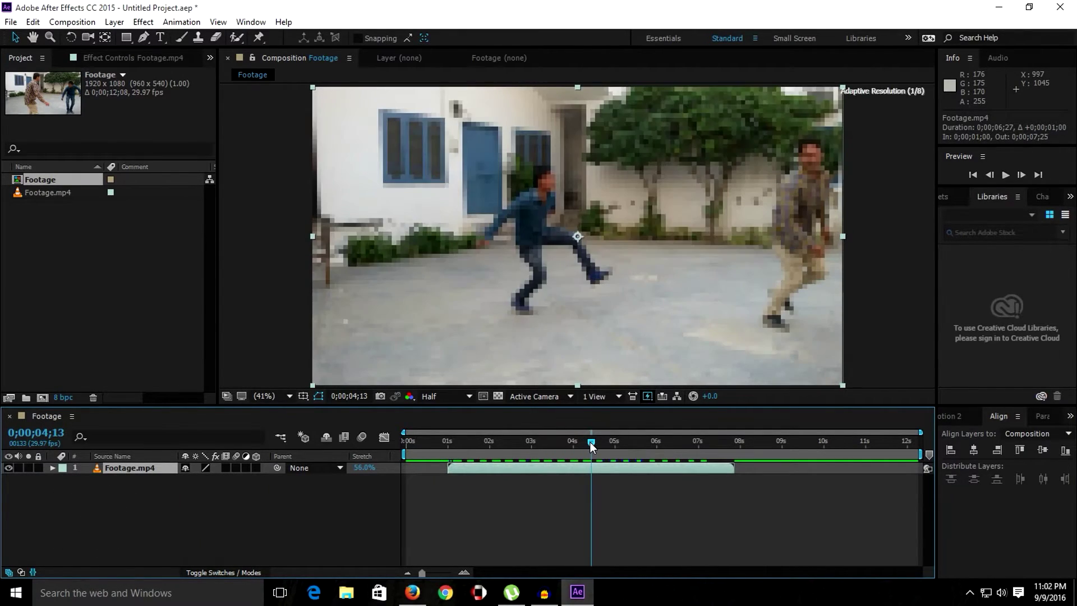
click(364, 470)
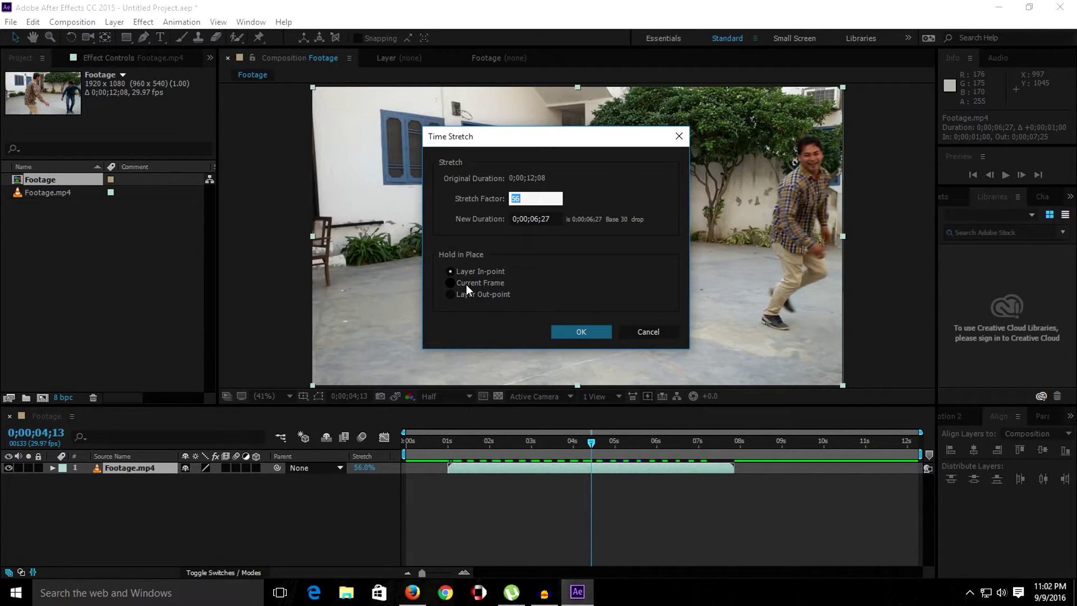
click(483, 284)
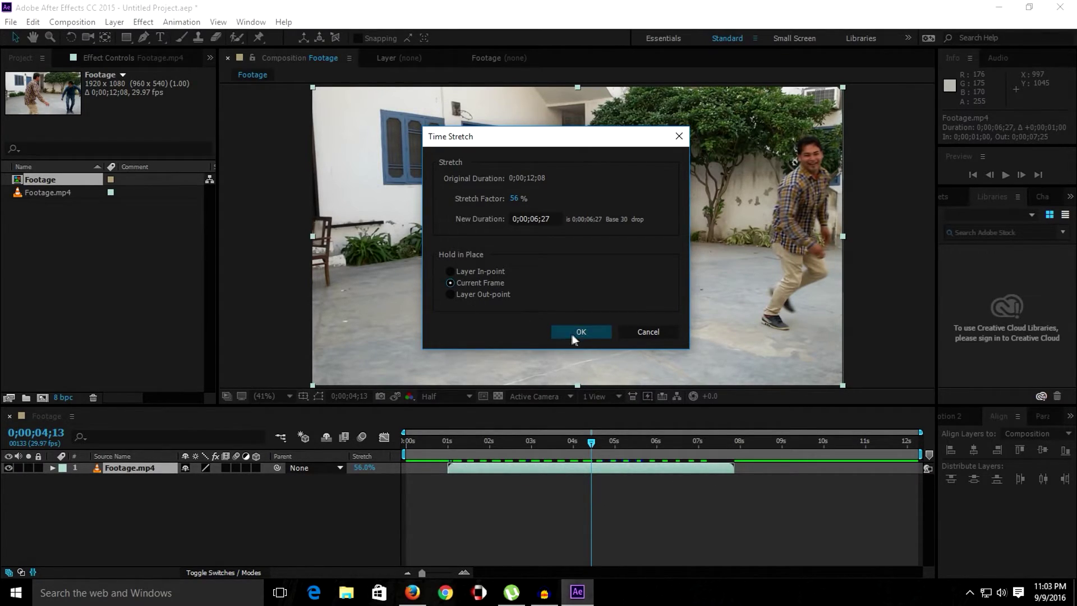
click(594, 332)
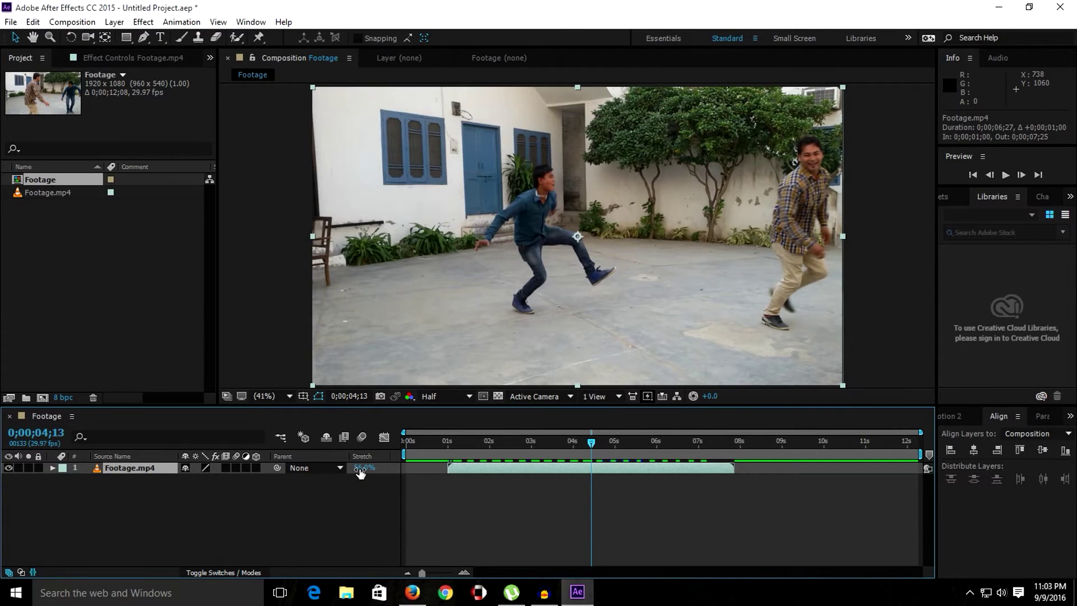
mouse_move(359, 471)
mouse_down()
mouse_move(372, 472)
mouse_move(346, 470)
mouse_up()
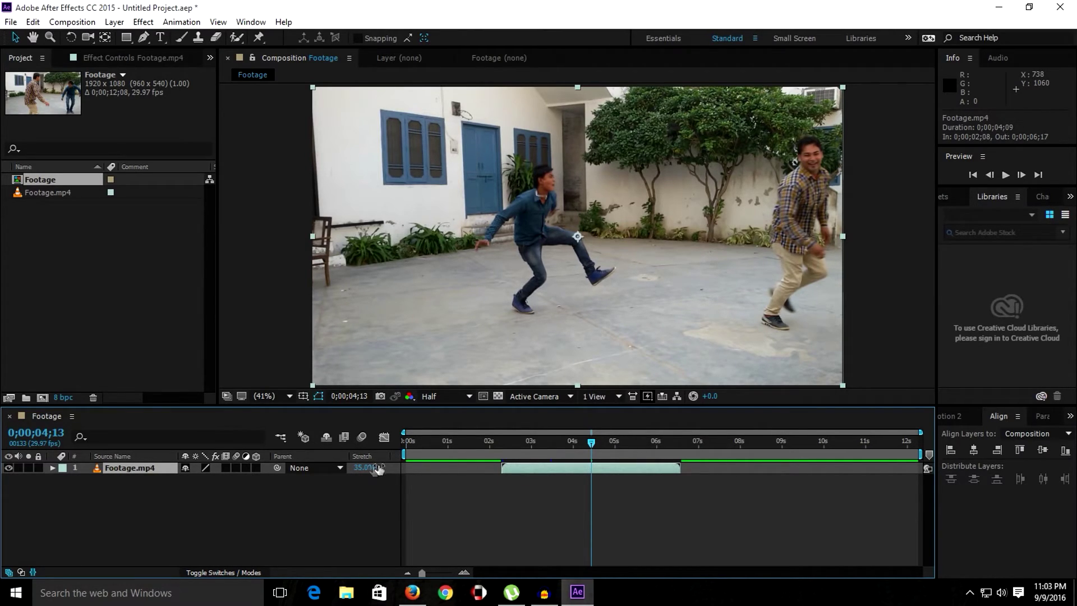
Step: Reapply the stretch holding the Layer Out-point, move time to 0;00;05;14, and scrub Stretch to 77%
drag(379, 469, 351, 476)
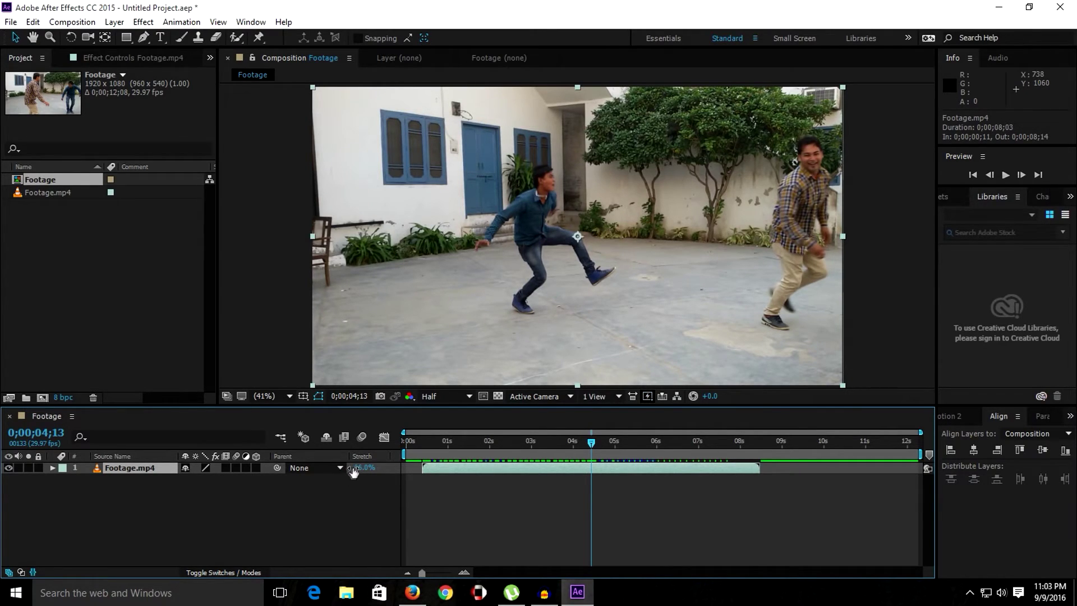
click(362, 469)
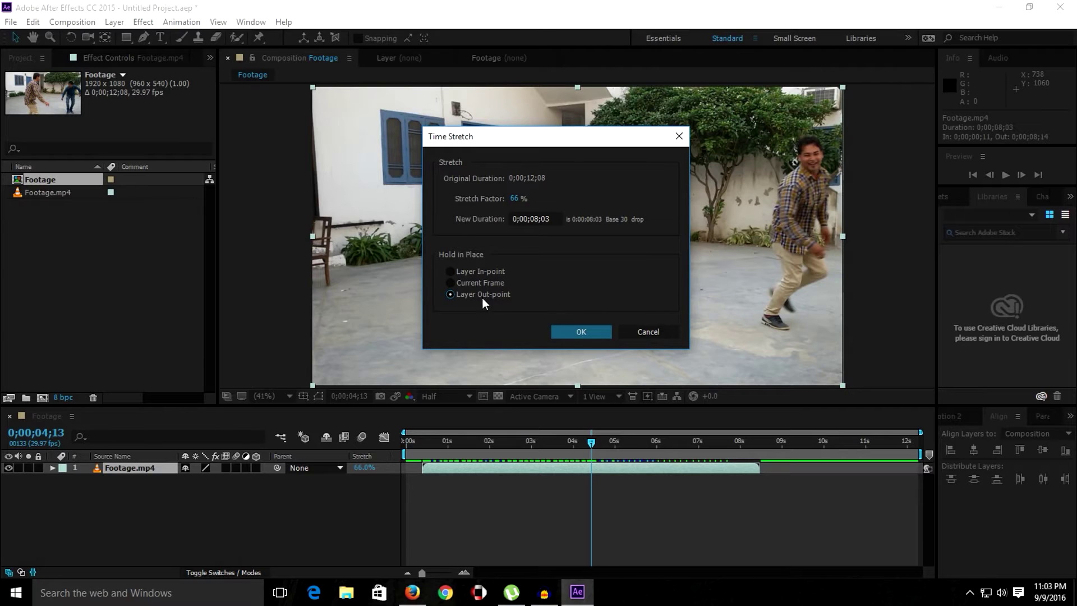
click(605, 331)
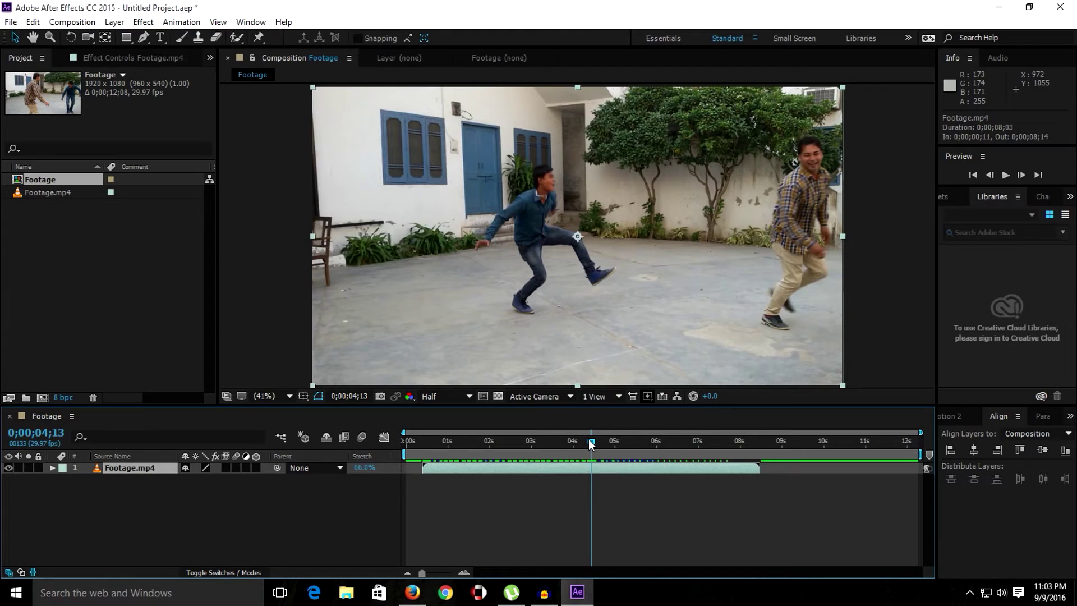
drag(590, 442, 634, 441)
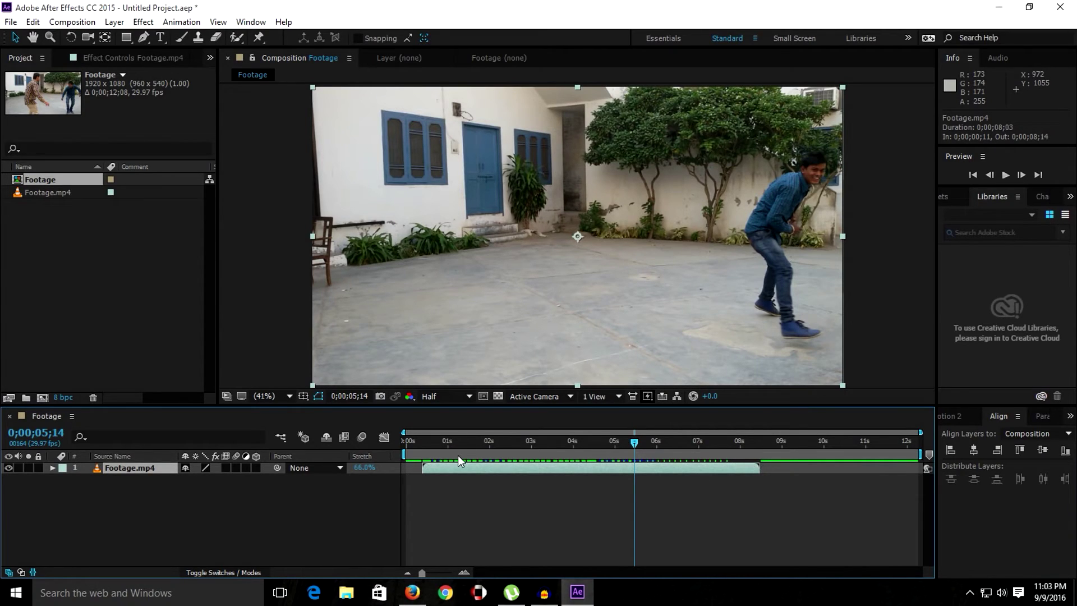
mouse_move(361, 467)
mouse_down()
mouse_move(347, 469)
mouse_move(370, 474)
mouse_up()
Step: Set Stretch Factor 100 holding the Layer In-point, then move the layer and playhead to 0s
click(370, 473)
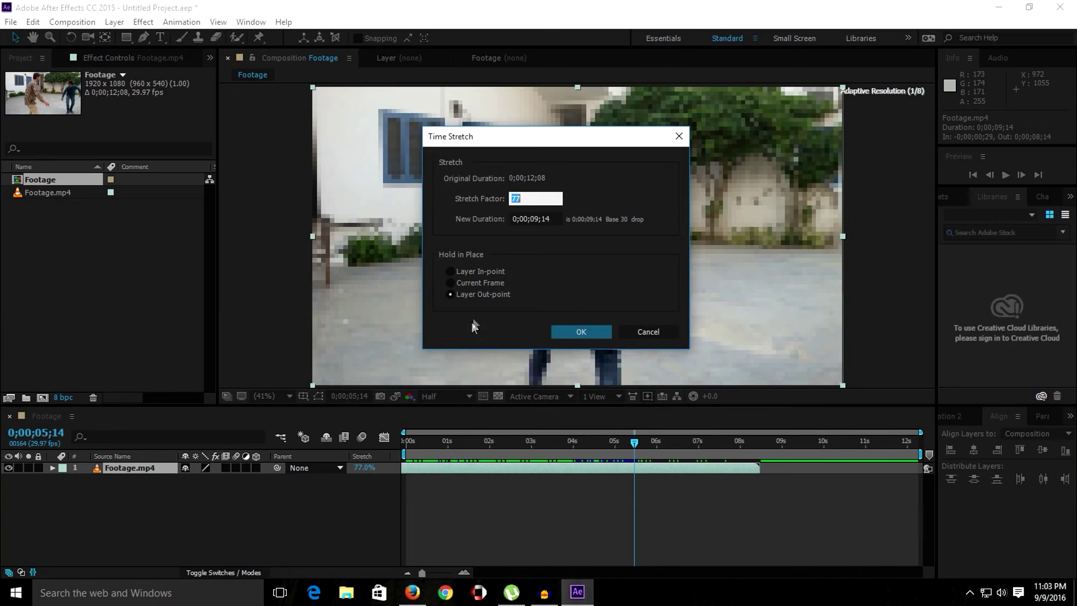
click(454, 272)
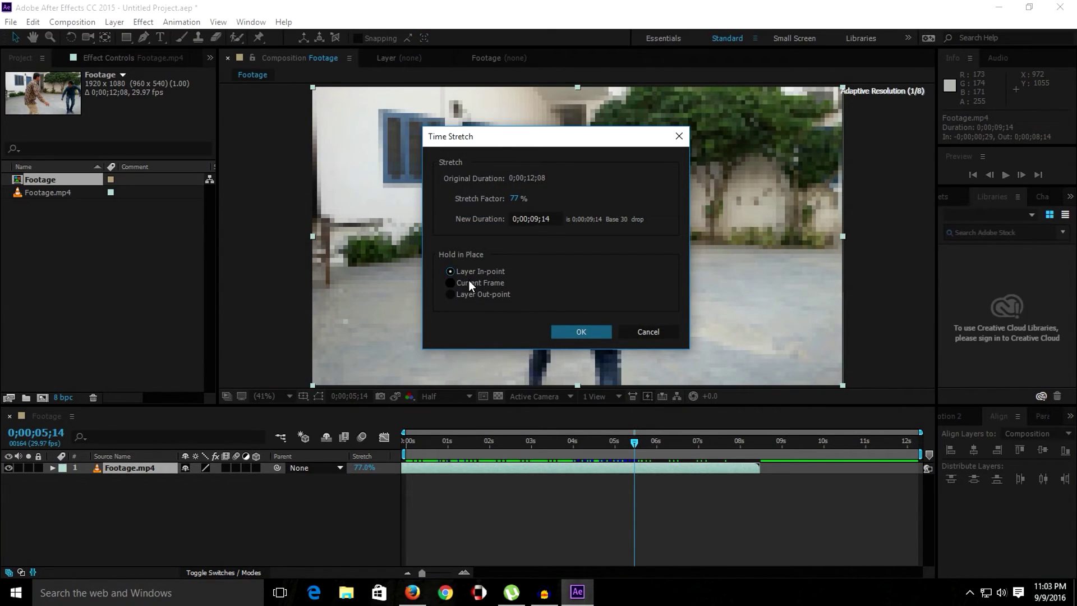
click(515, 199)
text(100)
click(568, 331)
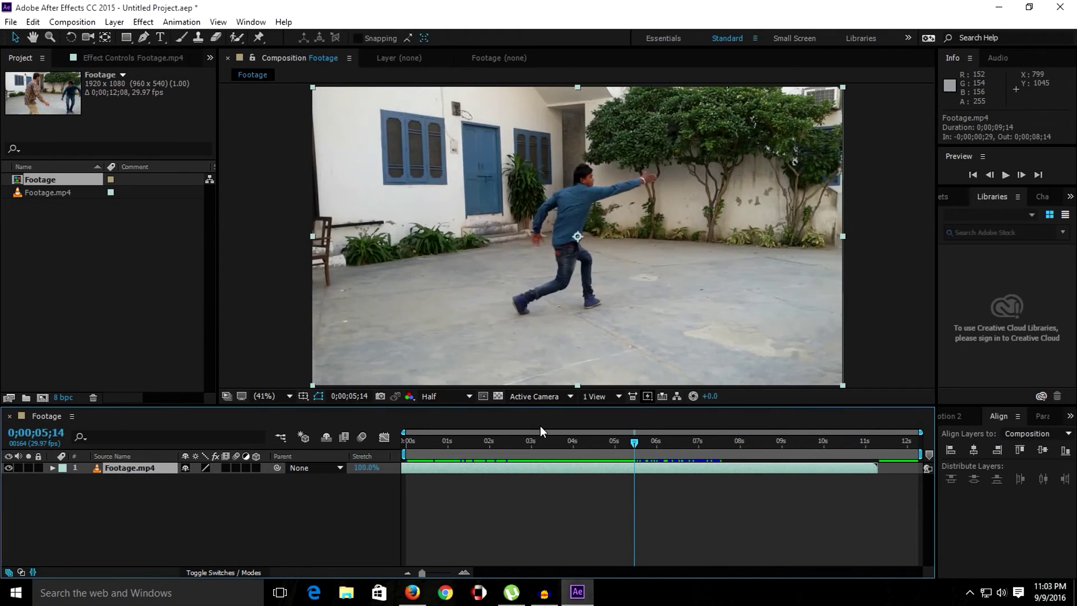
drag(464, 464, 502, 465)
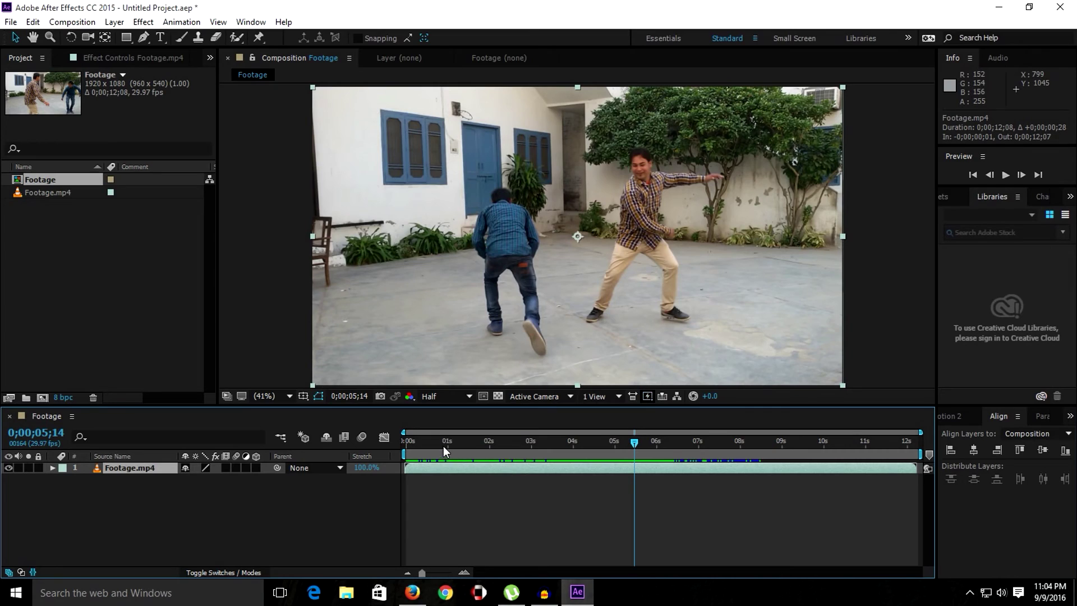
click(399, 440)
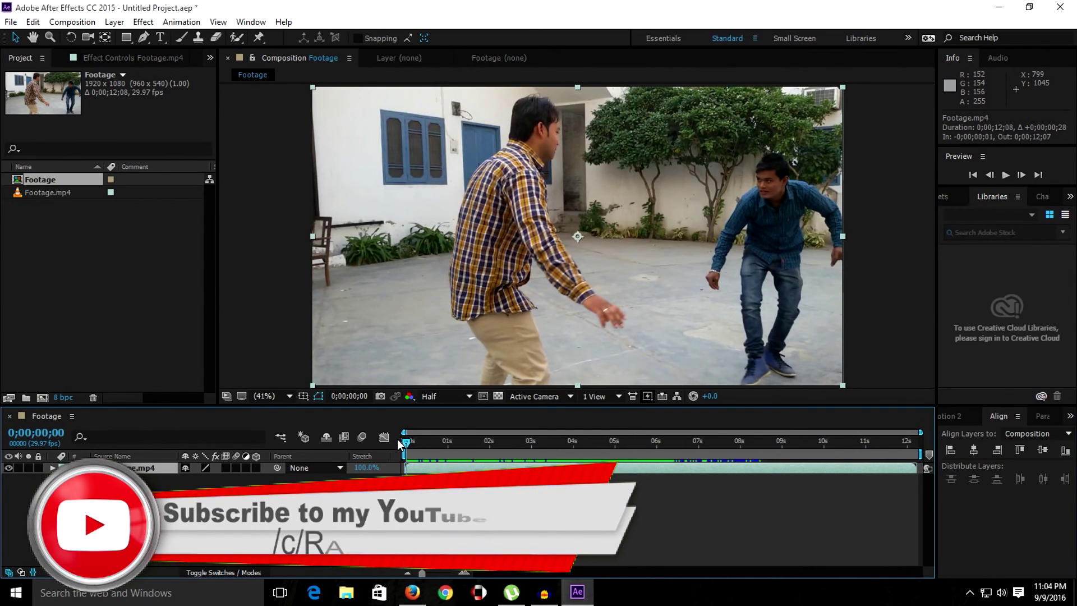